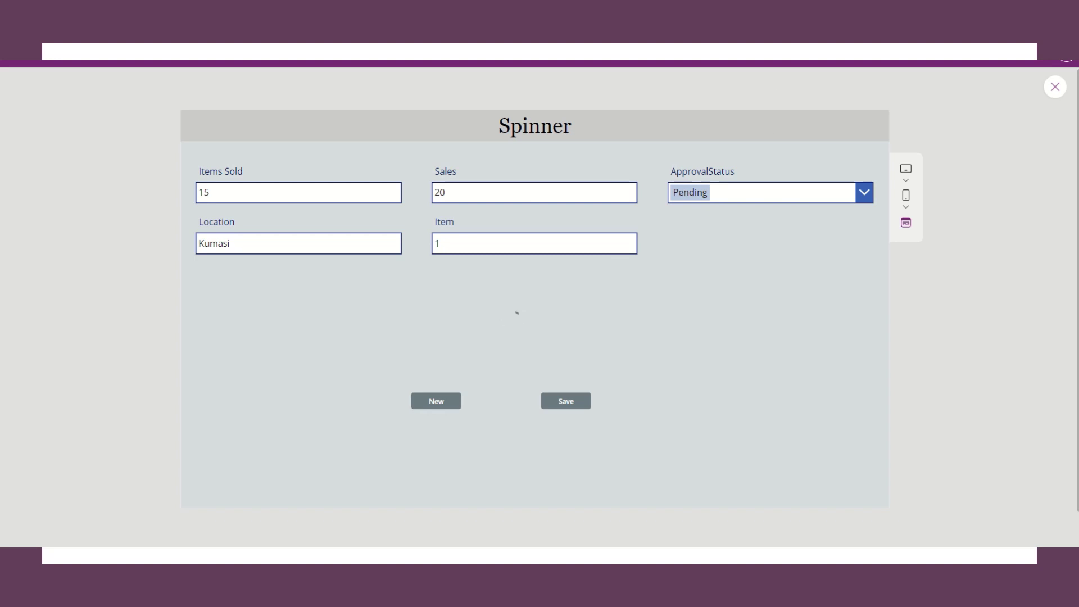
# - Switch to the Google image results for loading spinners in apps and look through the spinner examples
pyautogui.click(854, 12)
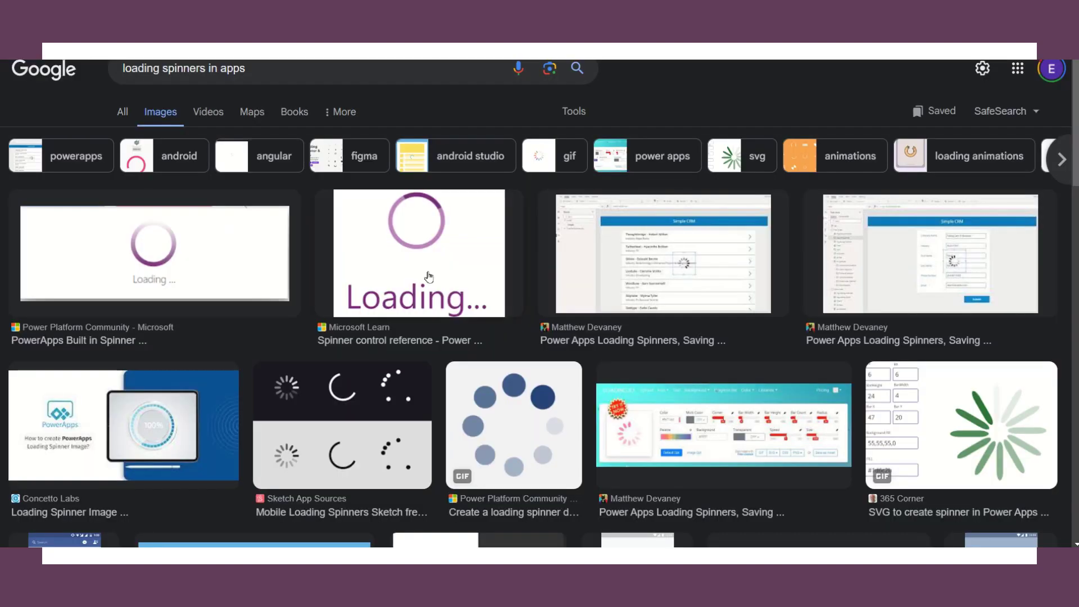
pyautogui.scroll(-3, 372, 298)
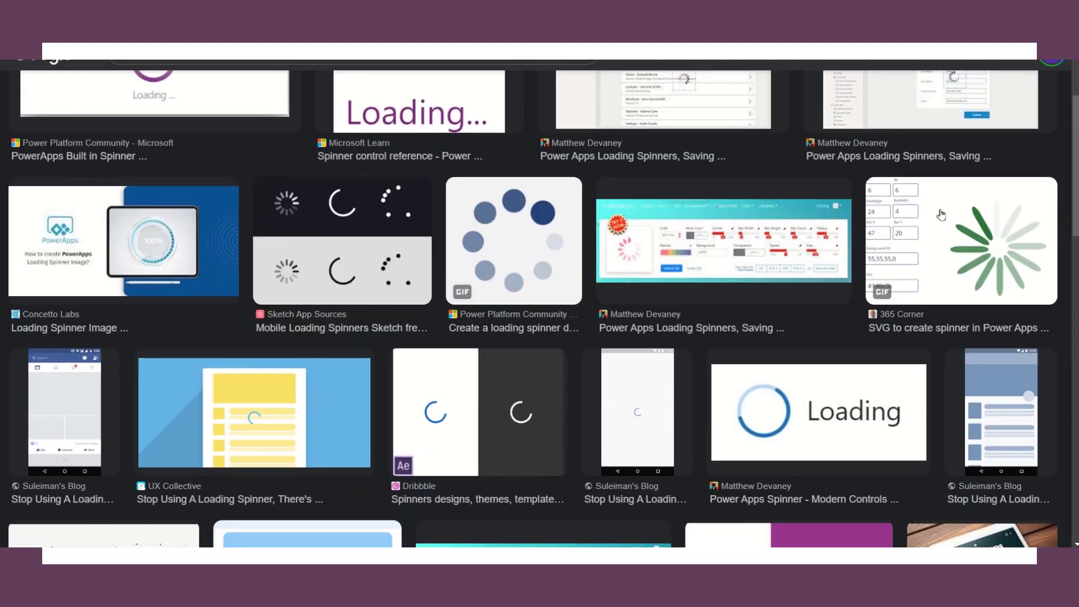
pyautogui.scroll(3, 924, 237)
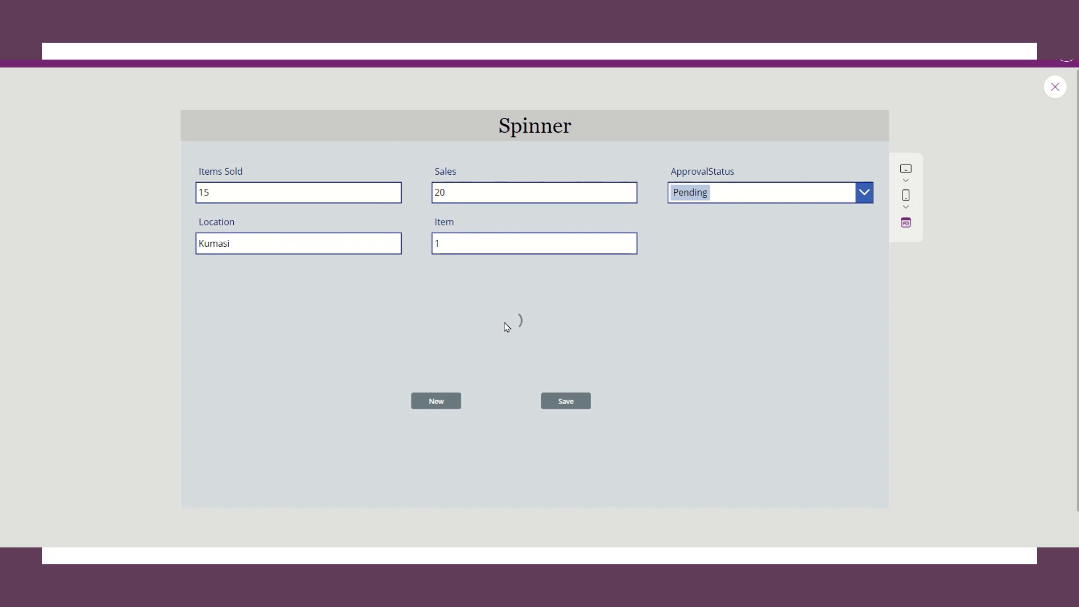
# - Exit the app preview and select the spinner control on the Progress Bar screen
pyautogui.click(1055, 87)
pyautogui.click(672, 363)
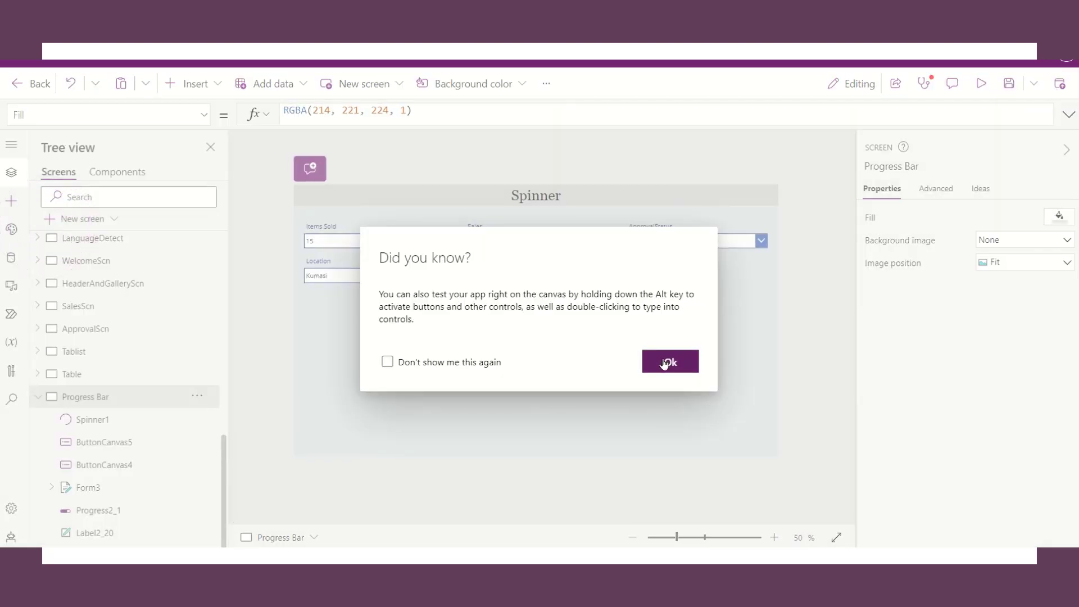
pyautogui.click(538, 336)
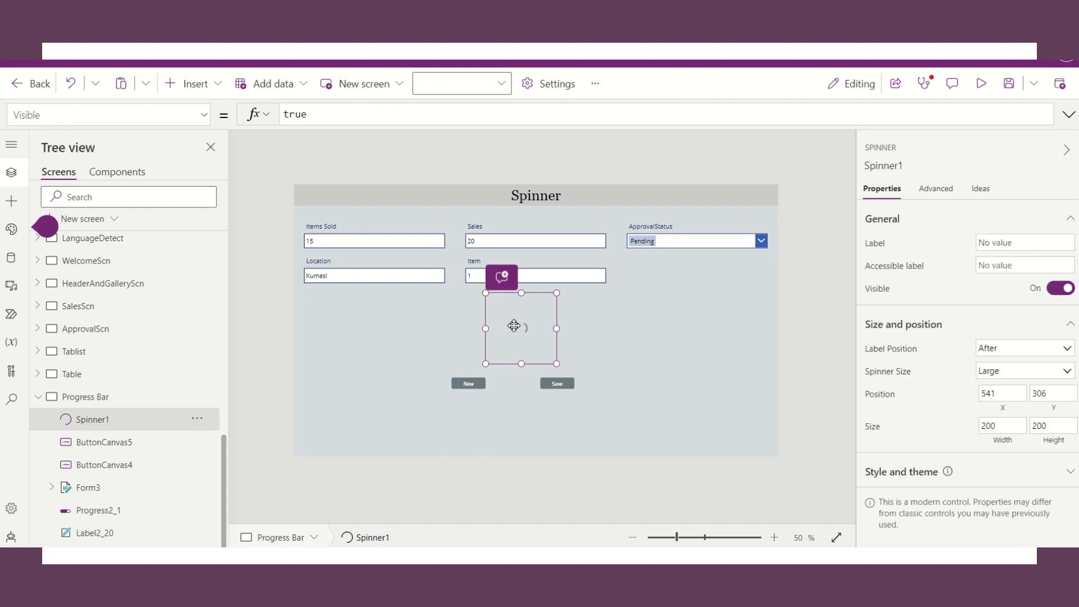
# - Look up the Spinner control among the Modern controls available for insertion, leaving without adding another one
pyautogui.click(196, 83)
pyautogui.click(300, 92)
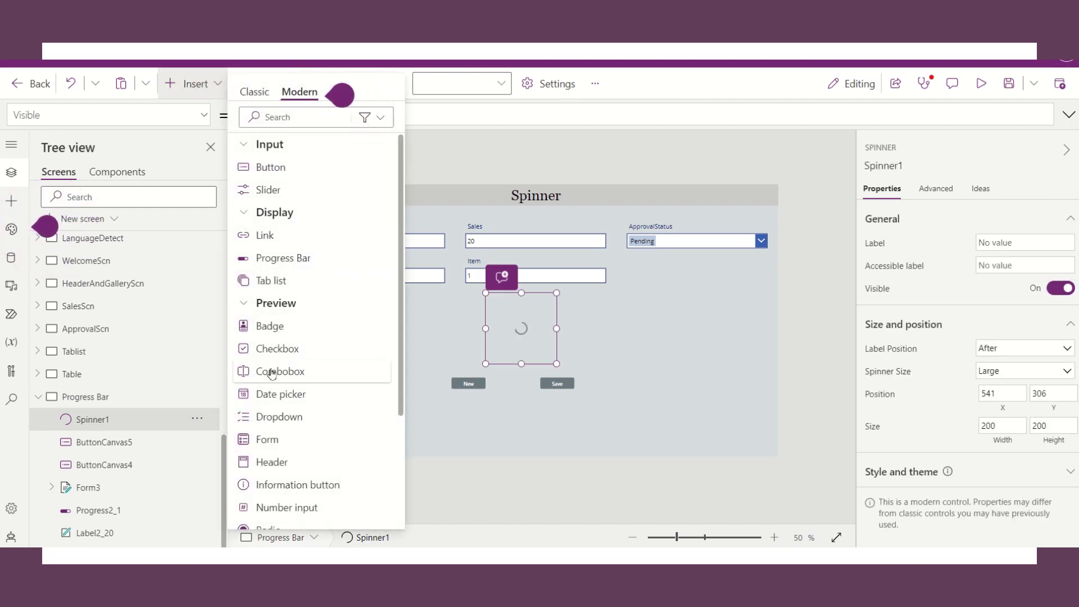
pyautogui.scroll(-1, 272, 374)
pyautogui.scroll(-2, 273, 375)
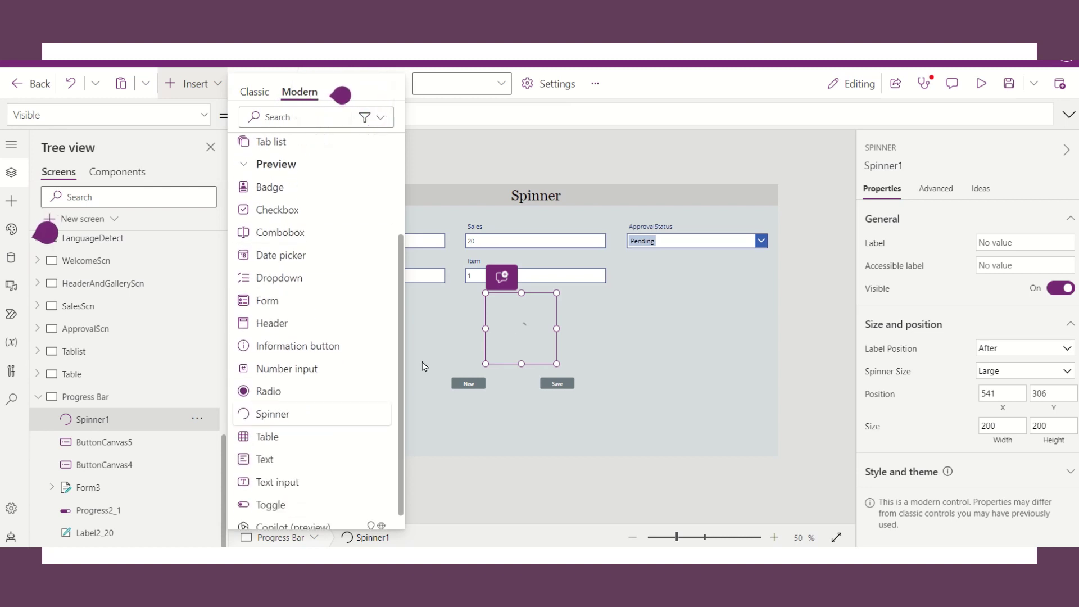
pyautogui.click(501, 332)
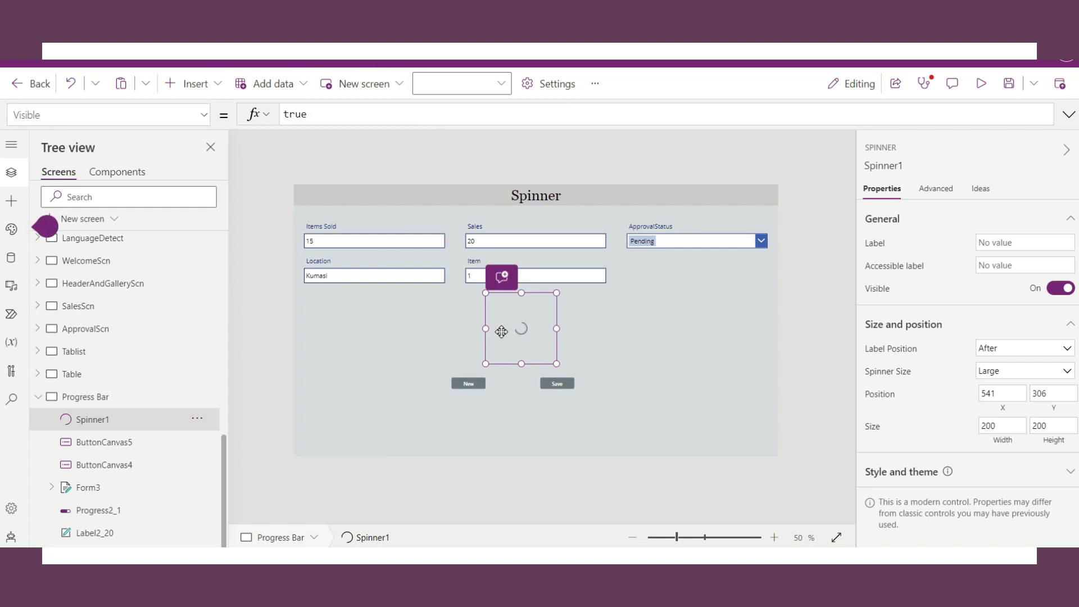
# - Inspect the form, the Save and New buttons, and the spinner to review how each one is set up
pyautogui.click(661, 277)
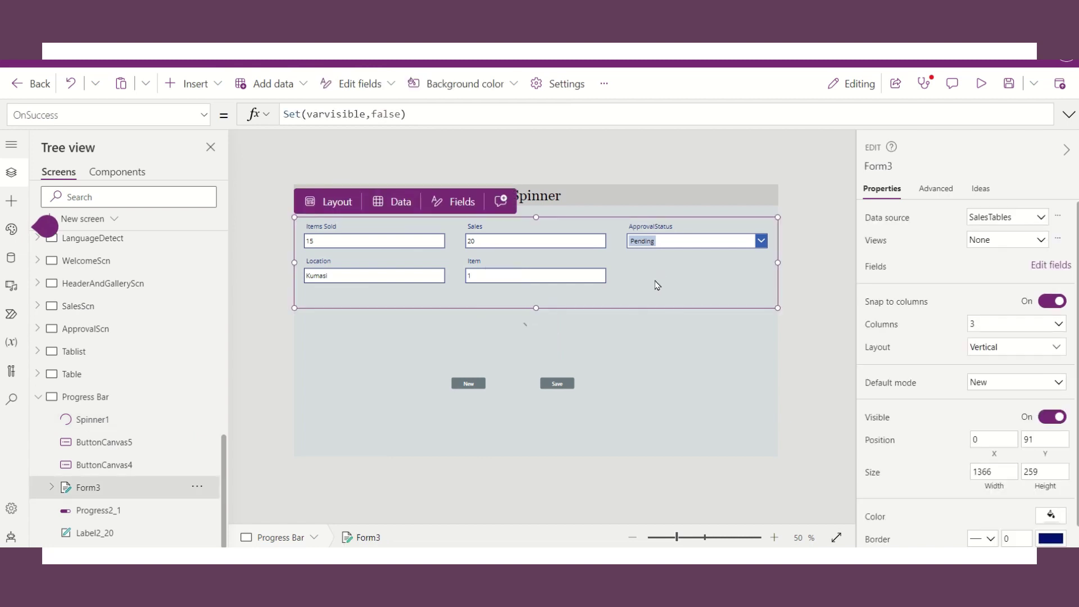
pyautogui.click(550, 380)
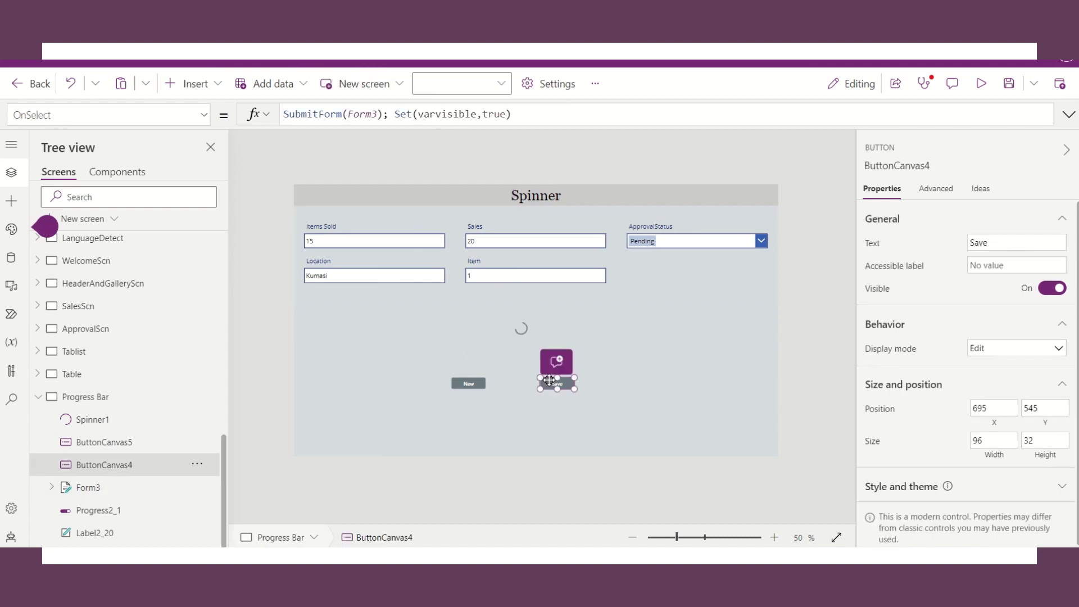
pyautogui.click(464, 384)
pyautogui.click(521, 327)
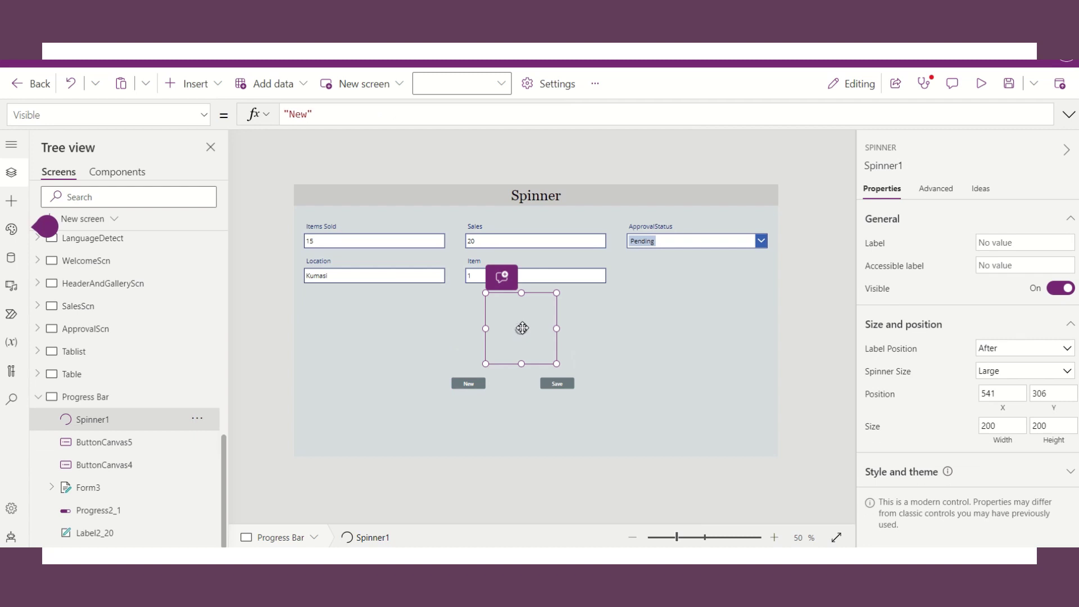
# - Examine the spinner's available properties, including the value of its SpinnerSize property
pyautogui.click(201, 115)
pyautogui.scroll(5, 138, 207)
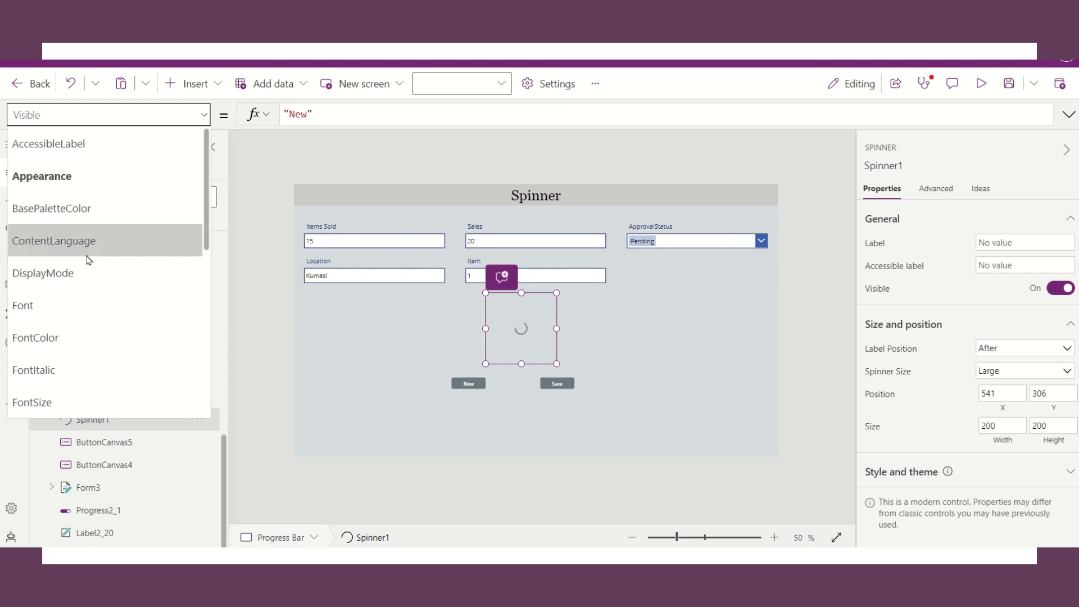
pyautogui.scroll(-2, 70, 231)
pyautogui.scroll(-5, 72, 220)
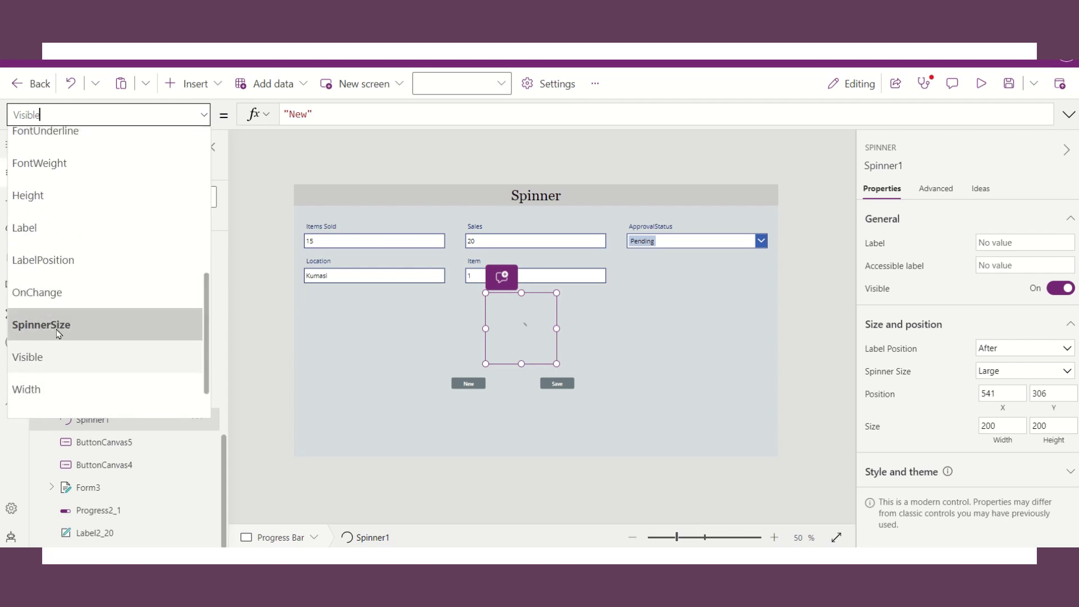
pyautogui.scroll(-1, 60, 326)
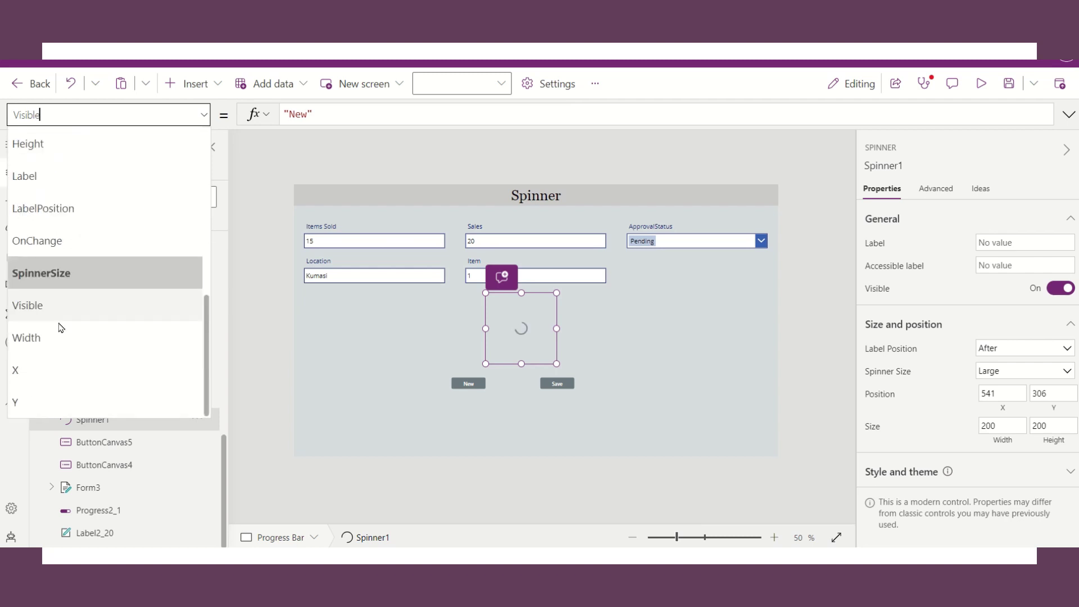
pyautogui.click(59, 273)
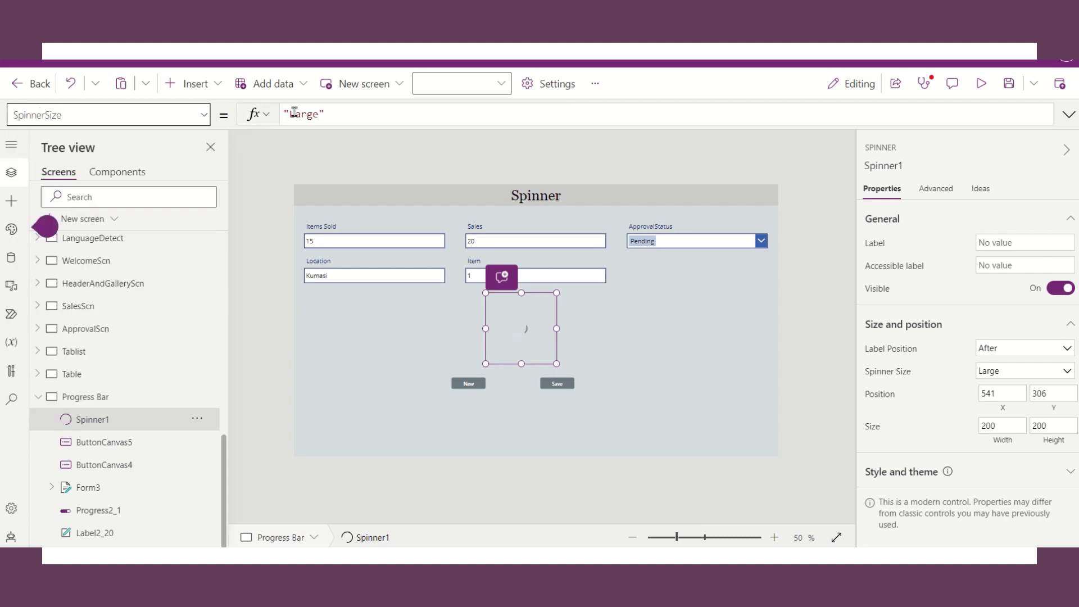
pyautogui.click(205, 116)
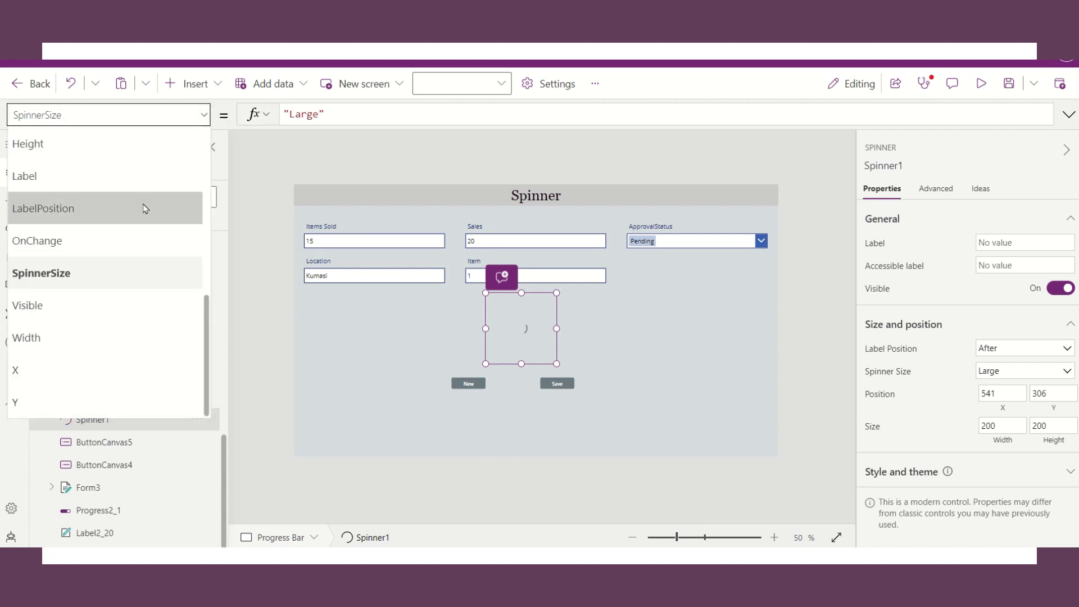
pyautogui.scroll(4, 145, 208)
pyautogui.scroll(2, 145, 208)
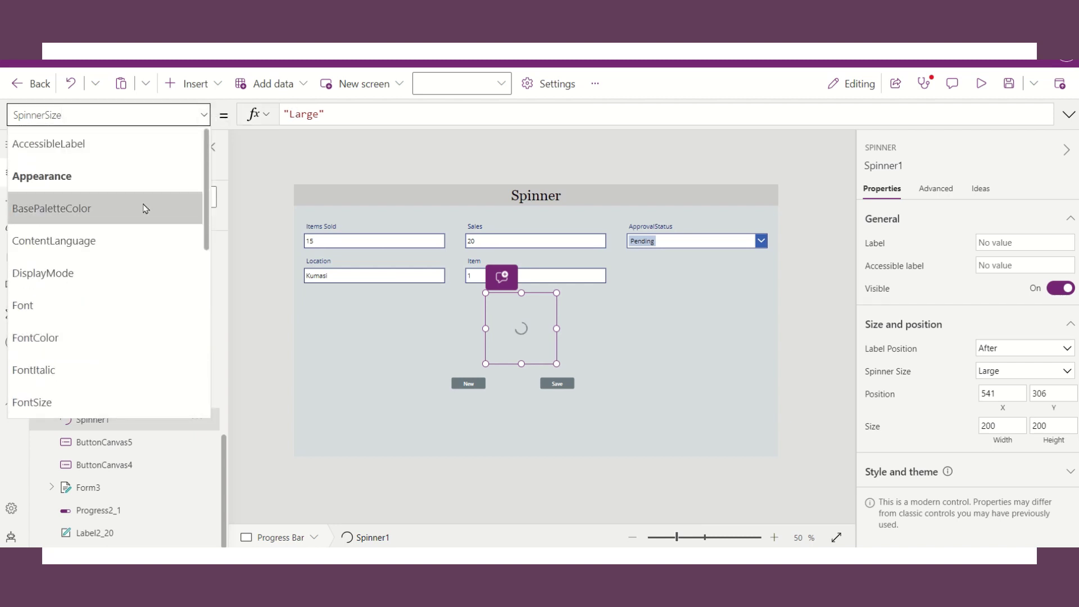
# - Examine the variable used in the sales form's OnSuccess formula
pyautogui.click(652, 277)
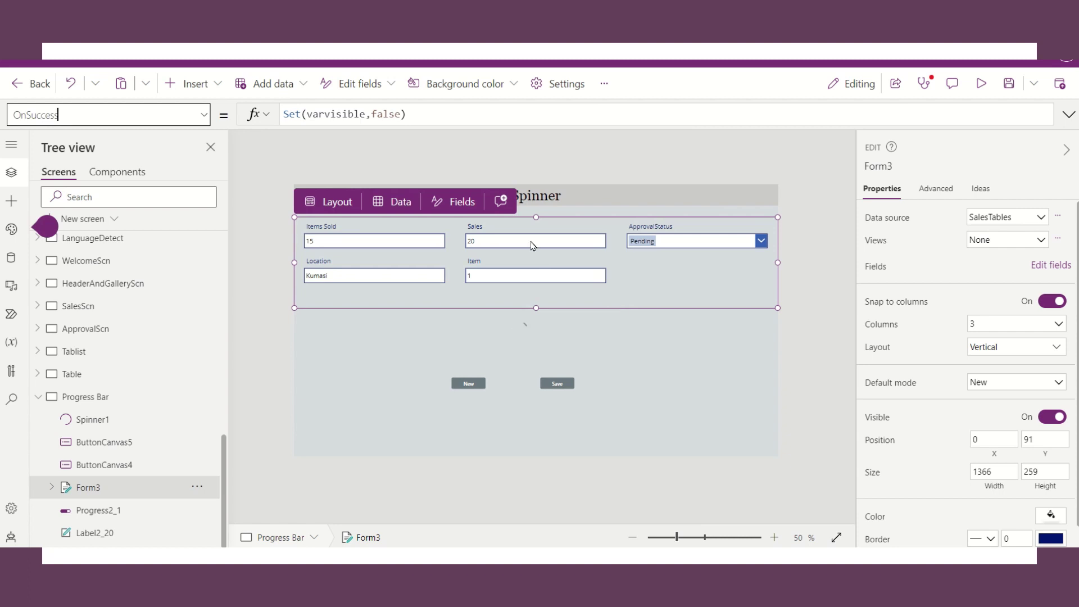
pyautogui.doubleClick(333, 113)
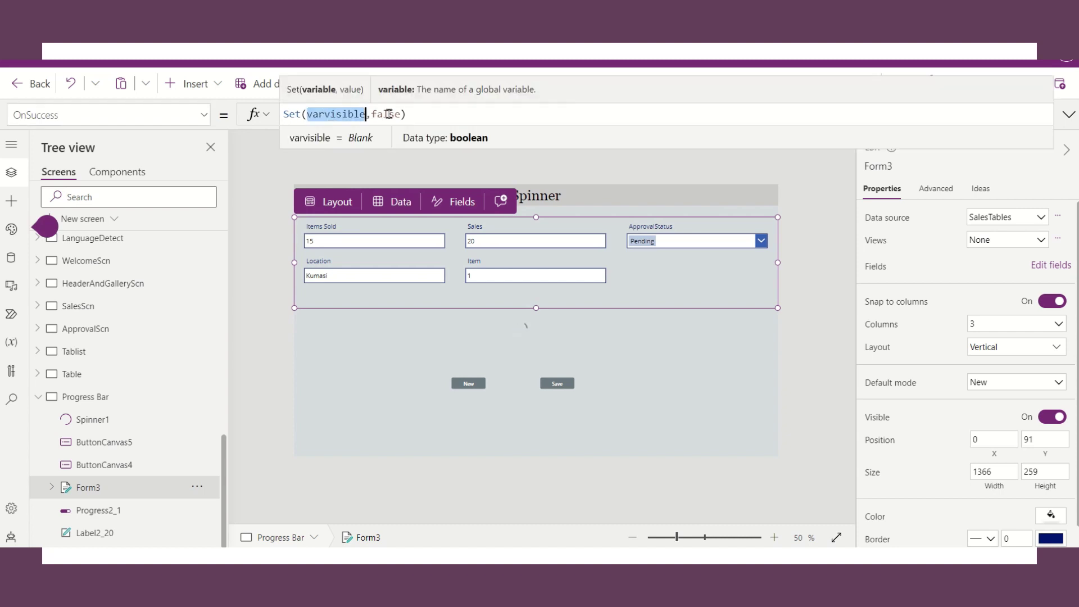
# - Set the spinner's Visible property to the variable varvisible
pyautogui.click(552, 322)
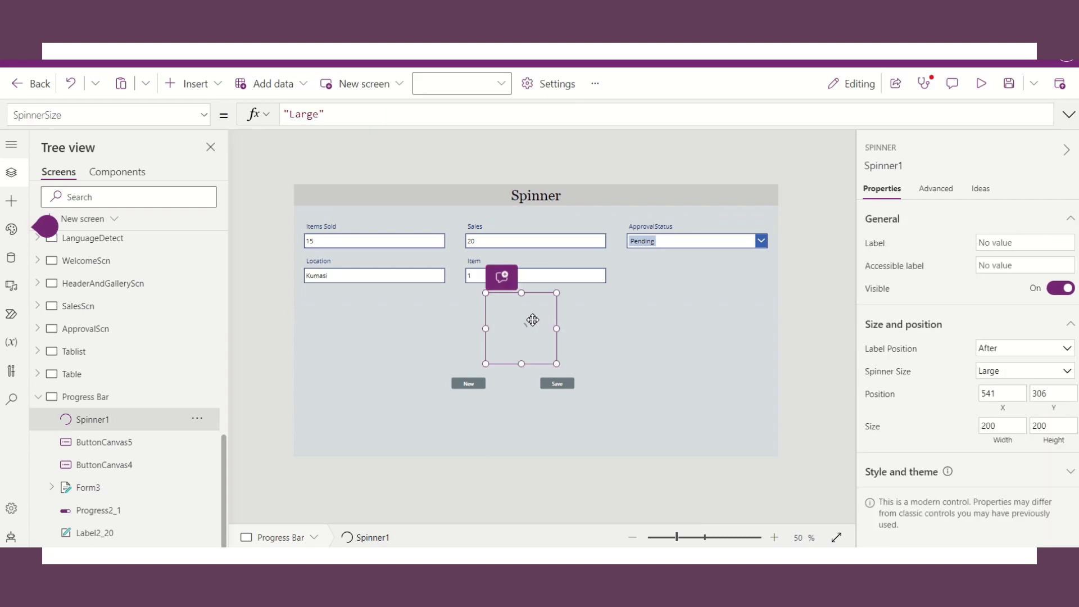
pyautogui.click(531, 320)
pyautogui.click(204, 115)
pyautogui.click(64, 308)
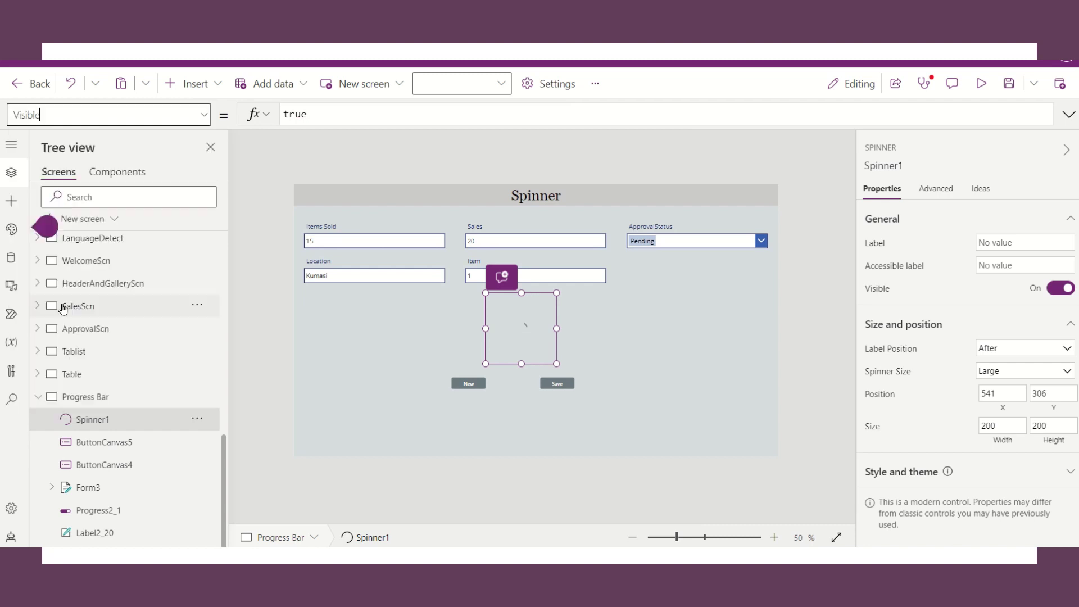
pyautogui.doubleClick(296, 115)
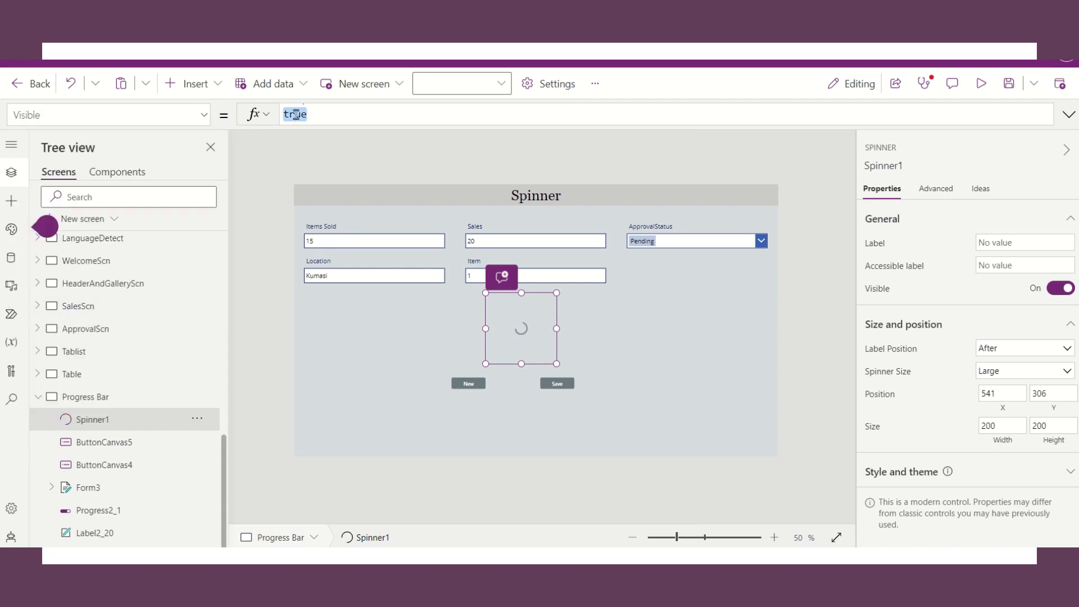
pyautogui.write('varvisible')
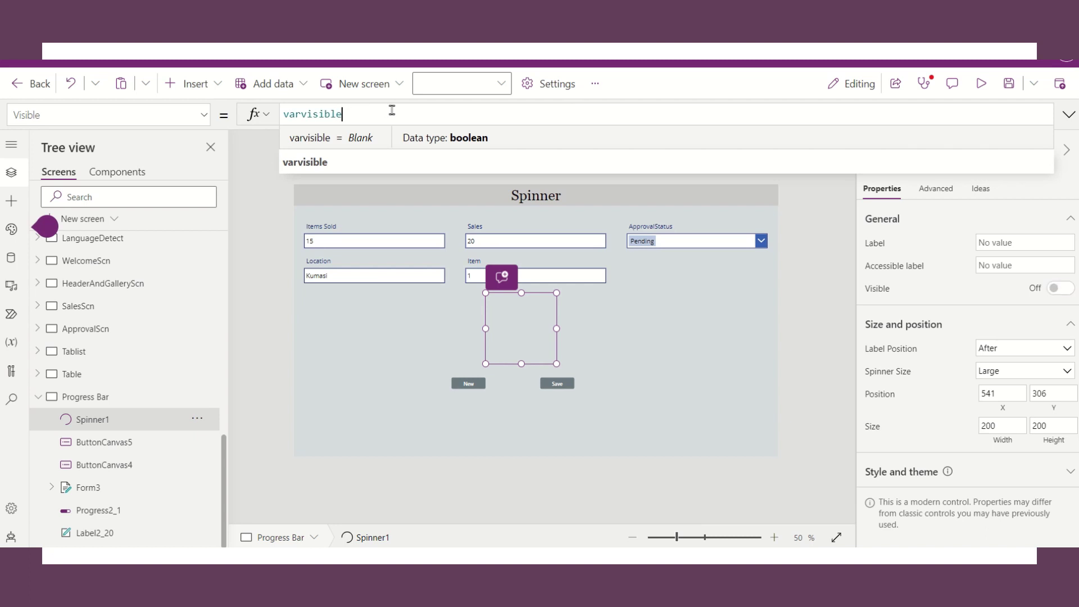
pyautogui.click(651, 345)
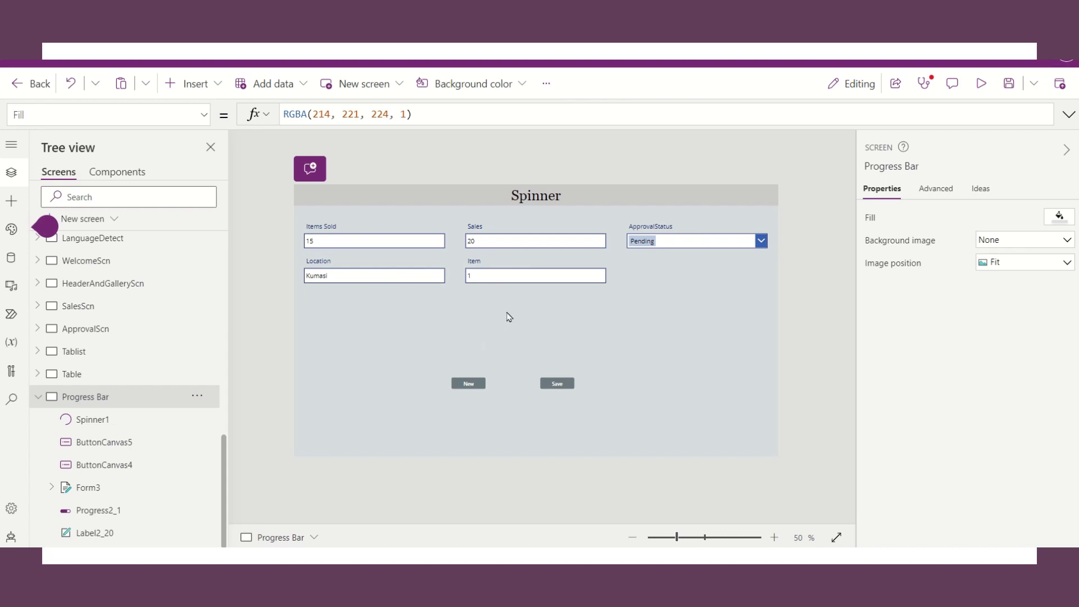
# - Reorder the Save button's OnSelect formula to Set(varvisible,true); SubmitForm(Form3)
pyautogui.click(558, 385)
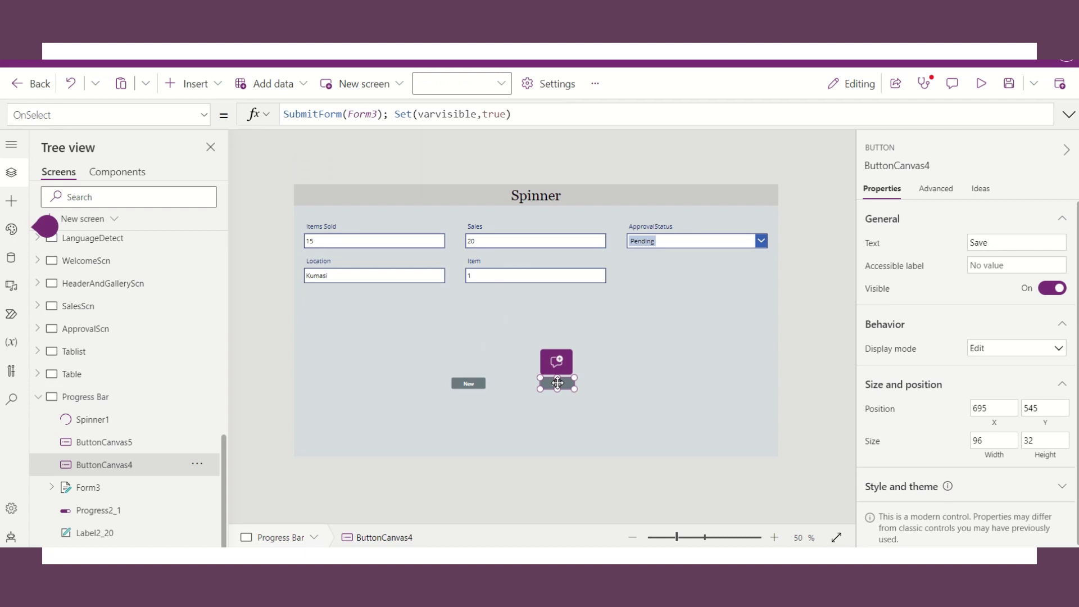
pyautogui.click(536, 112)
pyautogui.moveTo(536, 112); pyautogui.dragTo(396, 112)
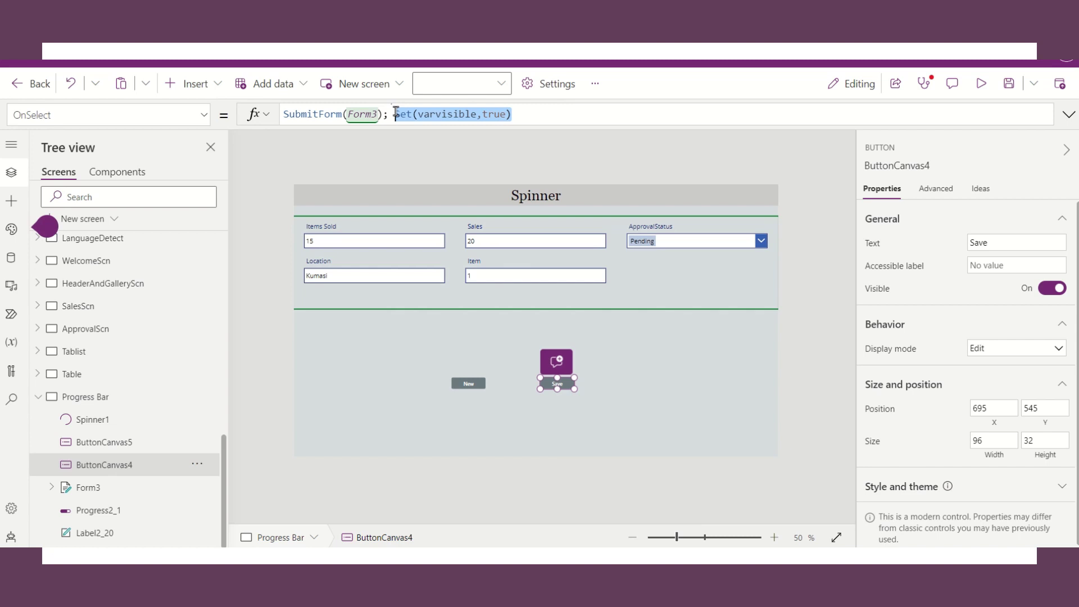
pyautogui.click(395, 112)
pyautogui.press('BackSpace')
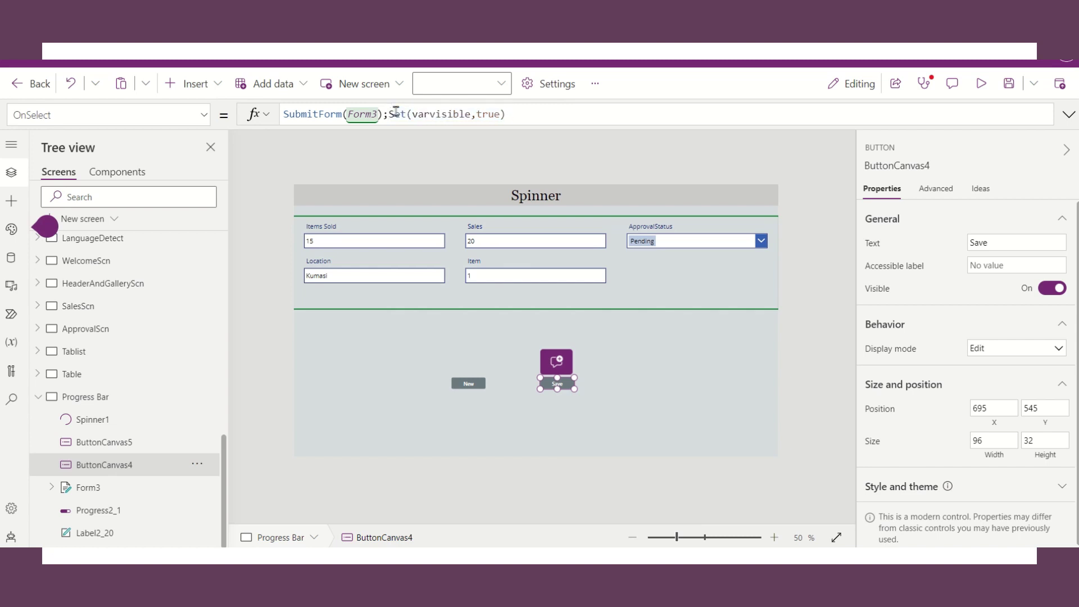
pyautogui.moveTo(520, 113); pyautogui.dragTo(389, 114)
pyautogui.hotkey('ctrl', 'c')
pyautogui.press('BackSpace')
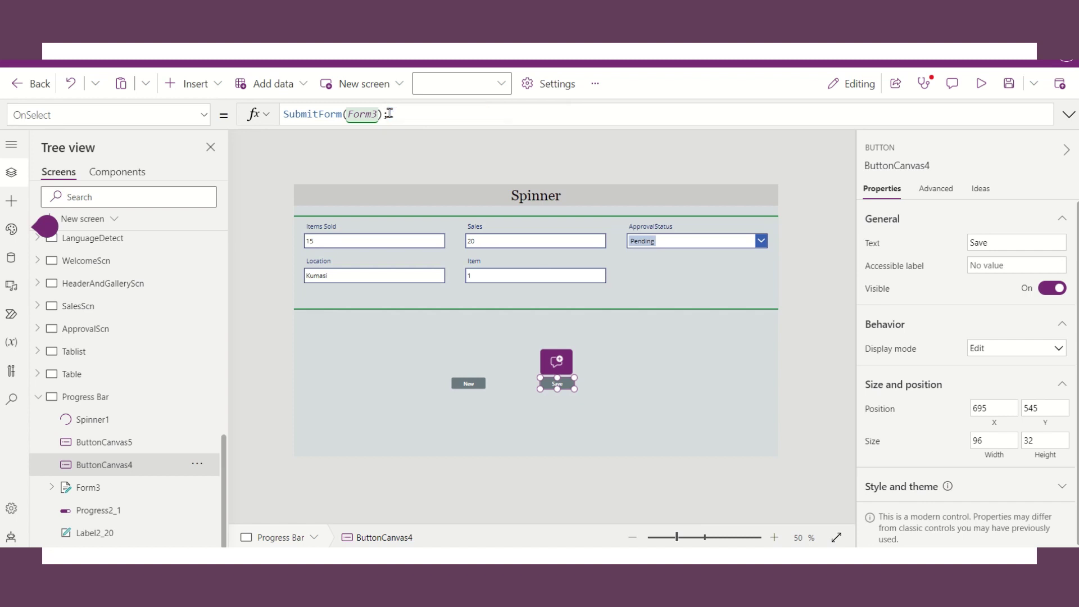
pyautogui.press('Left')
pyautogui.press('Left')
pyautogui.press('Left')
pyautogui.press('Left')
pyautogui.press('Left')
pyautogui.press('Left')
pyautogui.press('Left')
pyautogui.press('Left')
pyautogui.press('Left')
pyautogui.press('Left')
pyautogui.press('Left')
pyautogui.press('Left')
pyautogui.press('Left')
pyautogui.press('Left')
pyautogui.press('Left')
pyautogui.press('Left')
pyautogui.press('Left')
pyautogui.press('Left')
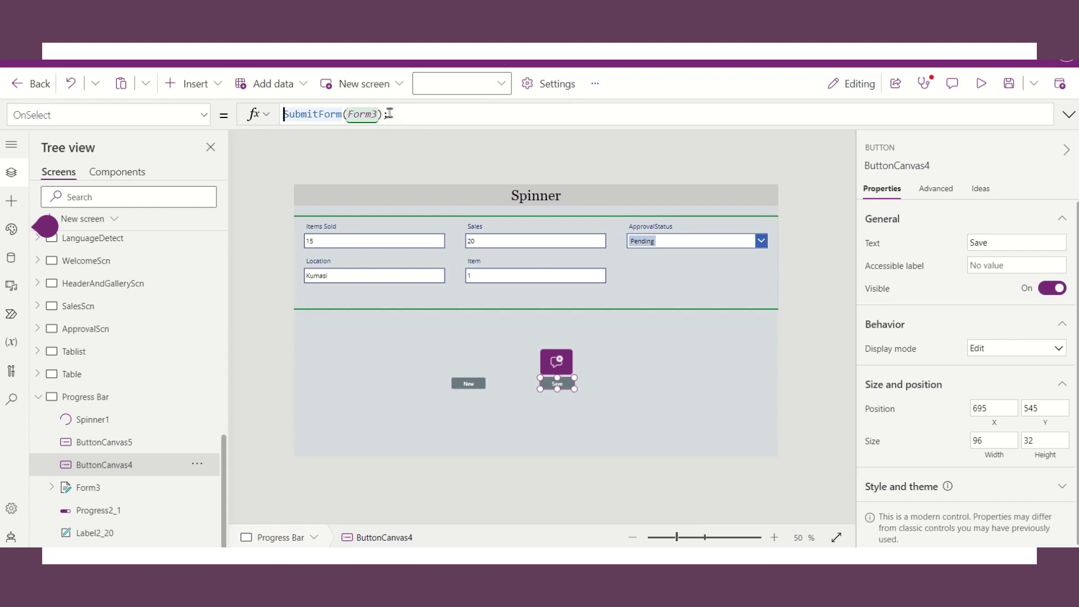
pyautogui.hotkey('ctrl', 'v')
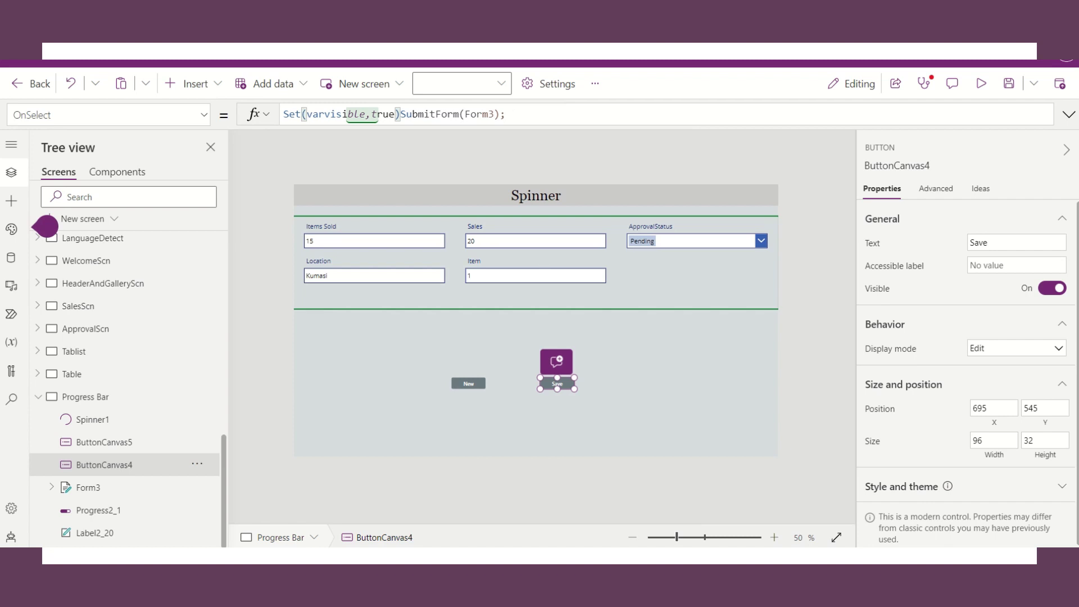
pyautogui.write(';')
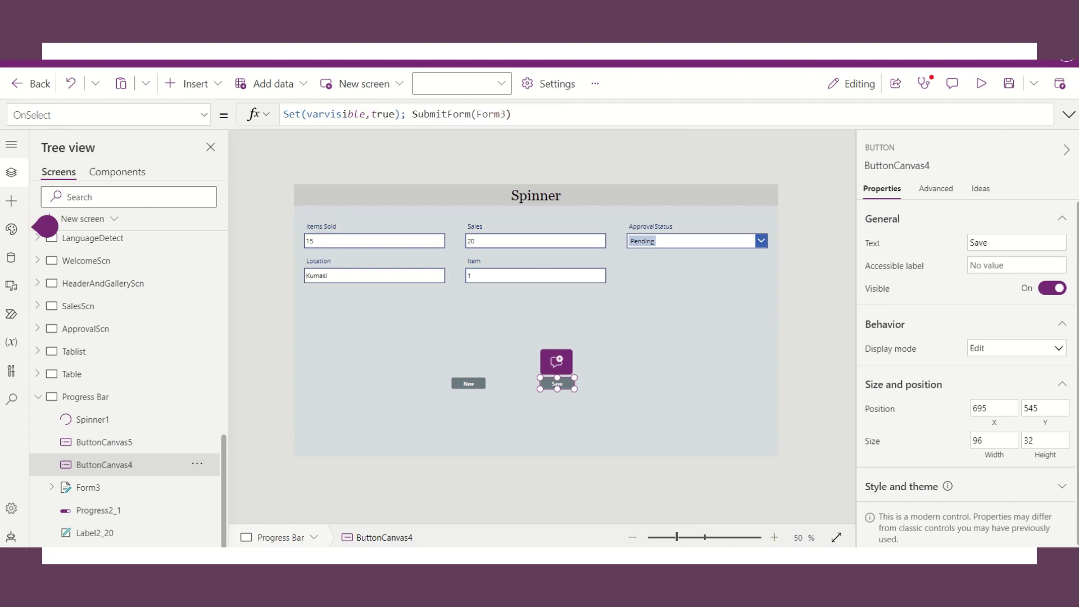
# - Review how varvisible is set in the Save button's OnSelect formula and the form's OnSuccess formula
pyautogui.click(339, 114)
pyautogui.doubleClick(339, 115)
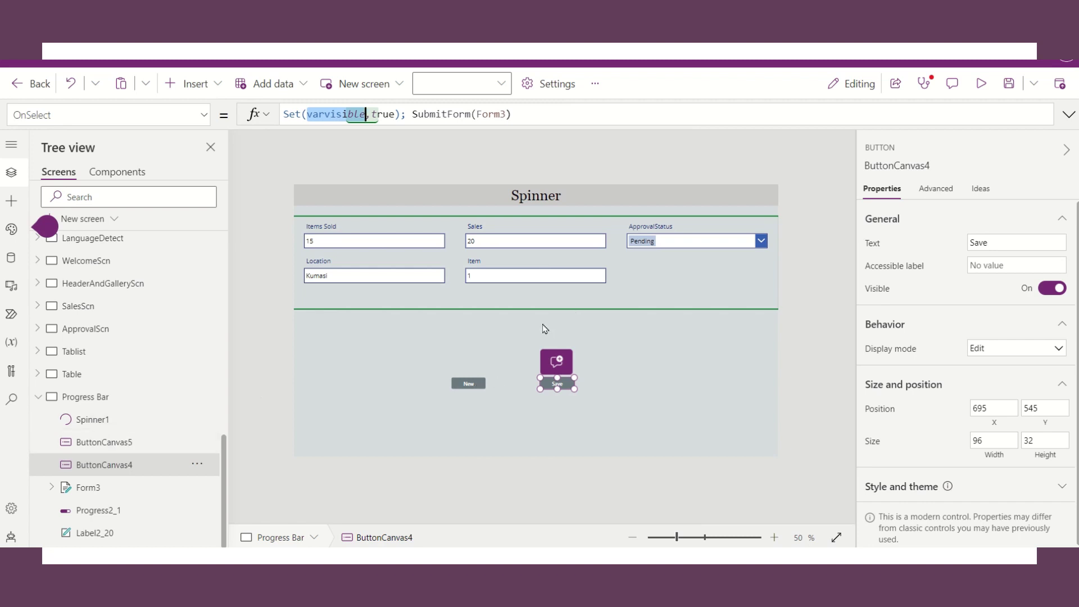
pyautogui.click(643, 265)
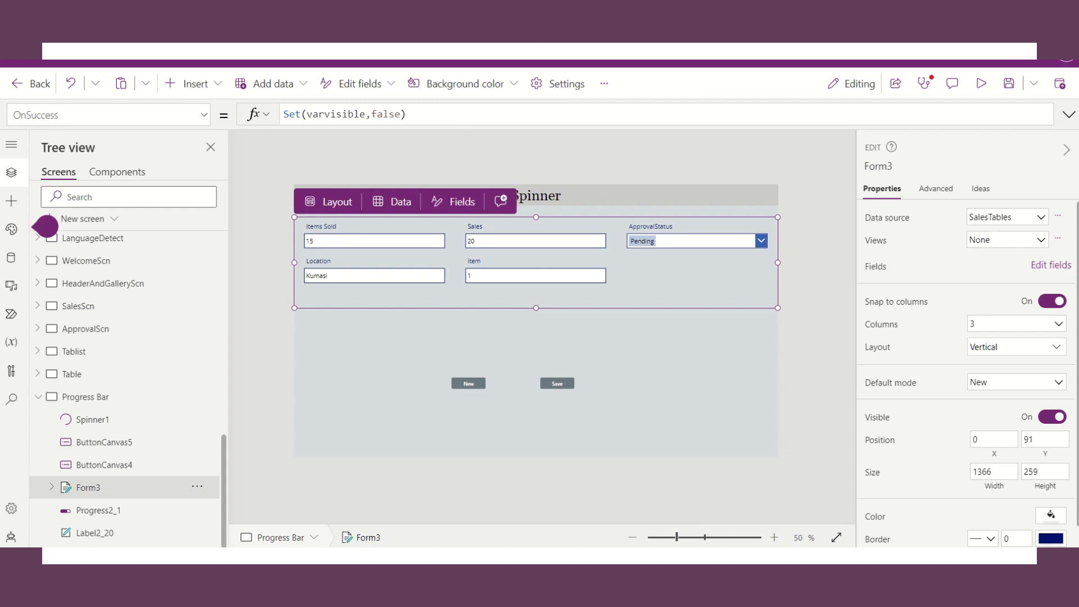
# - Preview the app, save the filled-in form to test the spinner, and start a new blank record
pyautogui.press('F5')
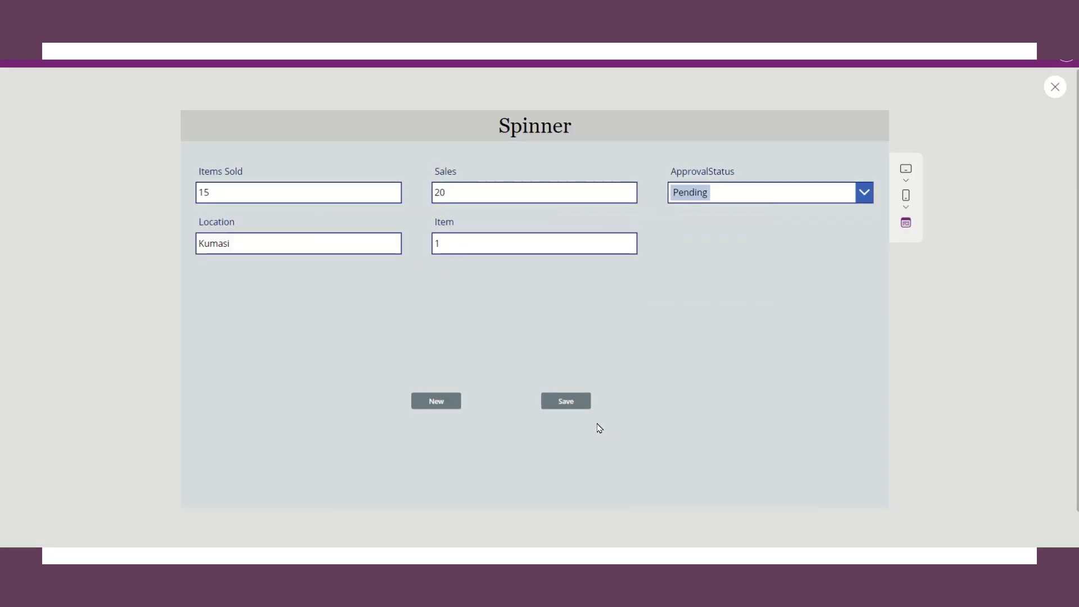
pyautogui.click(566, 403)
pyautogui.click(572, 402)
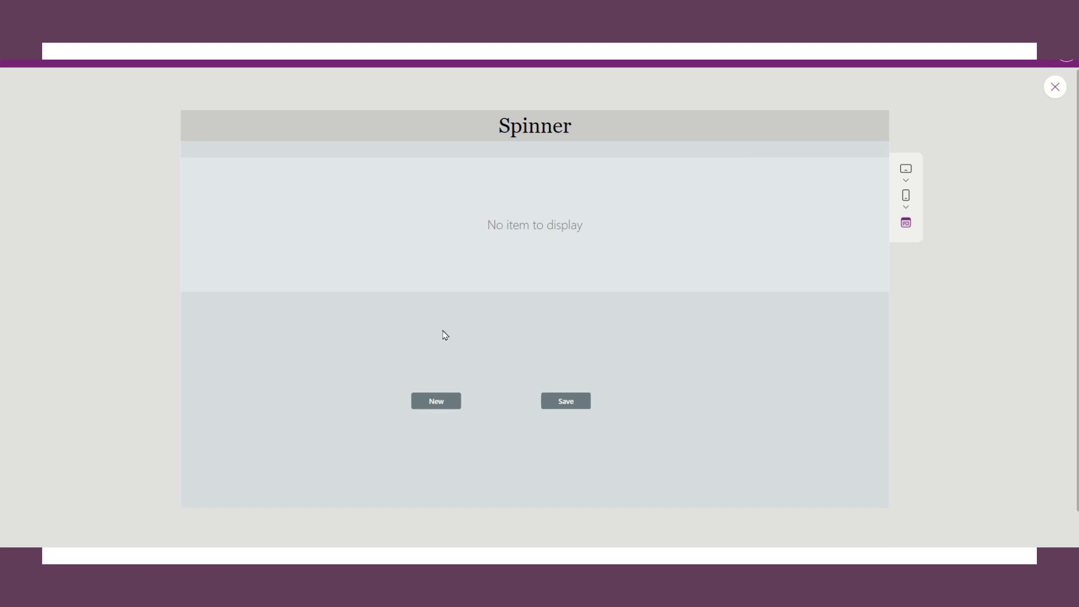
pyautogui.click(440, 406)
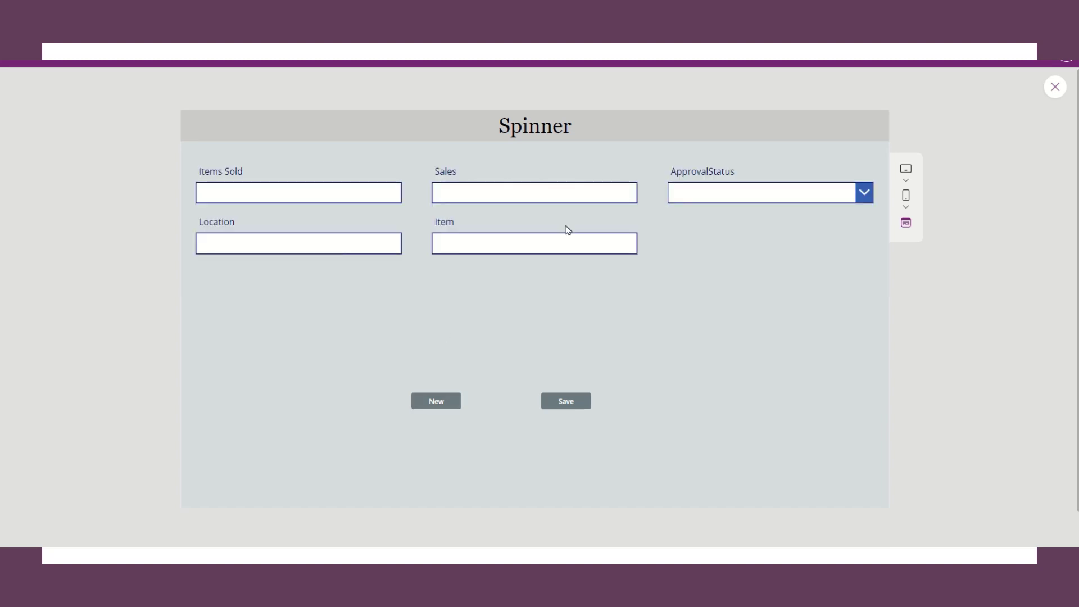